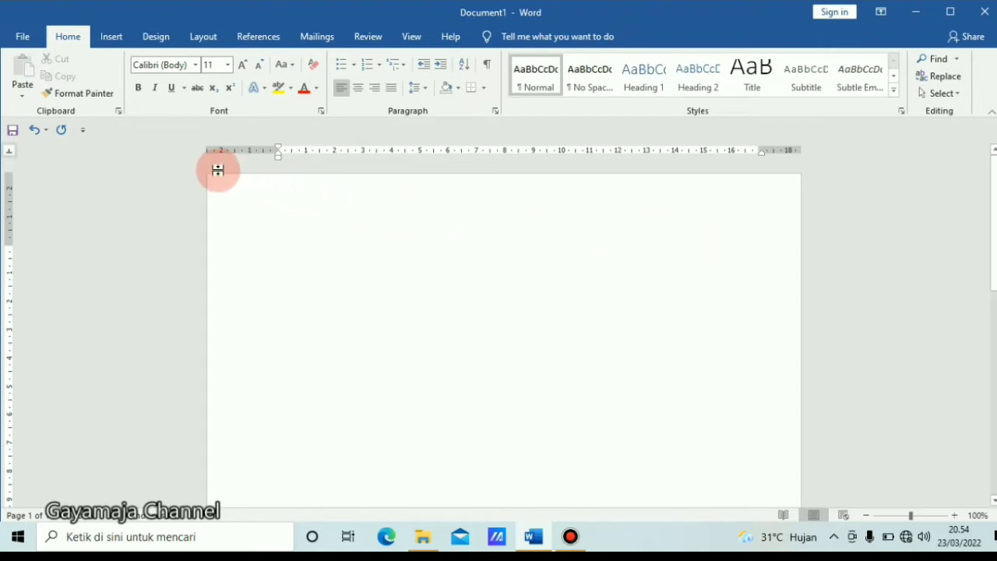
Switch the tab selector to Right Tab and add right tab stops just before and just past 16 cm on the ruler
click(11, 158)
click(10, 156)
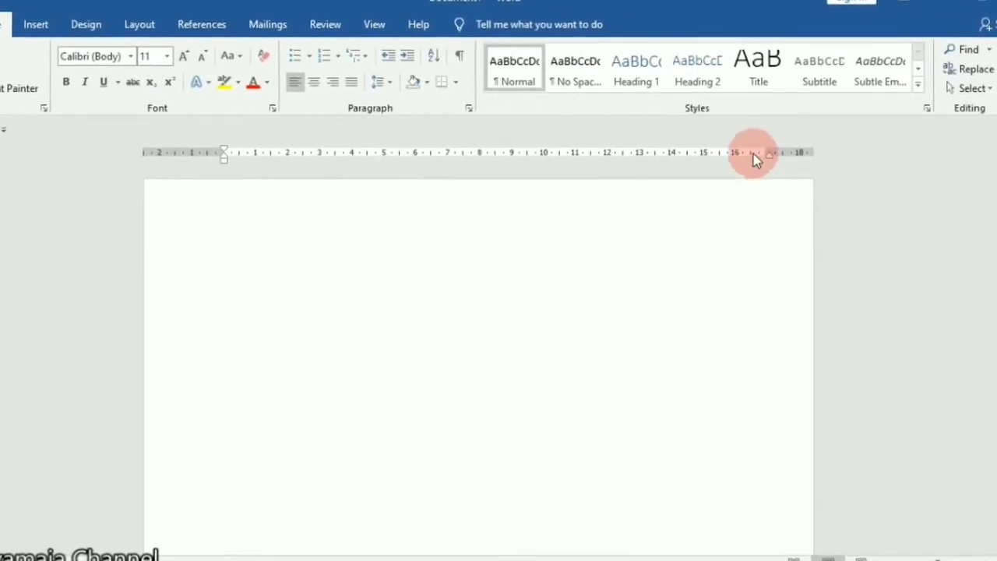
click(756, 154)
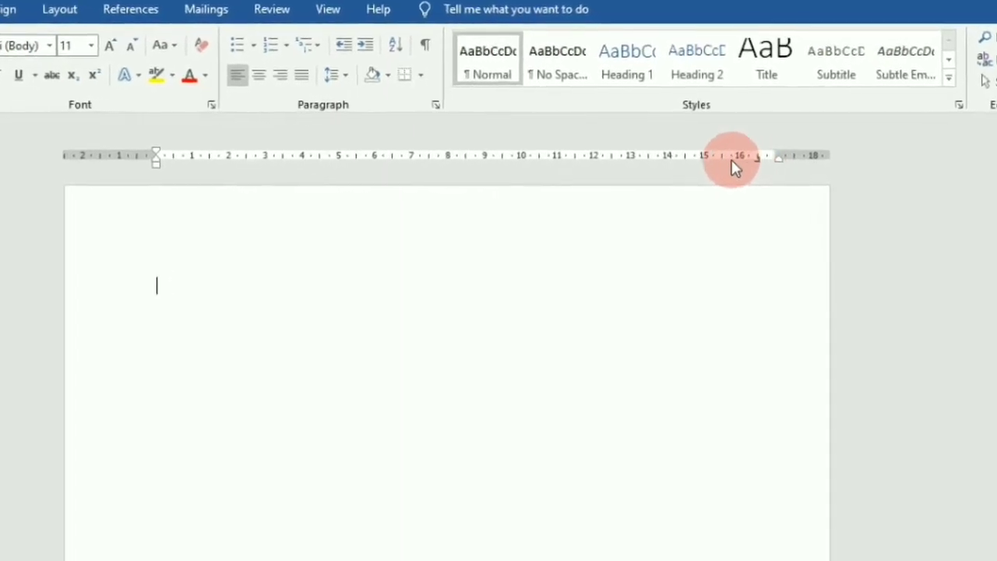
click(734, 158)
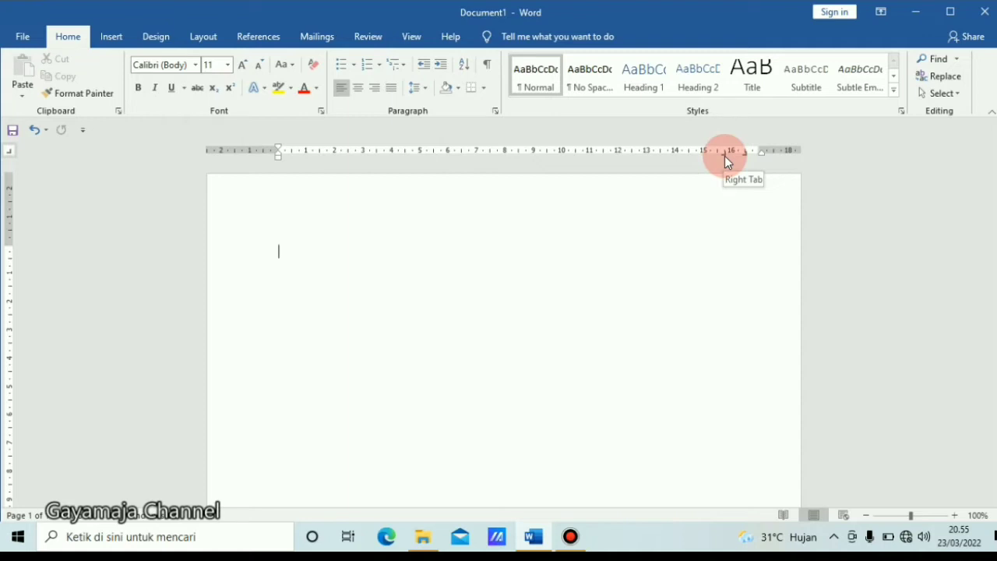
In the Tabs dialog, give the 15,75 cm right tab stop leader option 2 (dots)
double_click(724, 156)
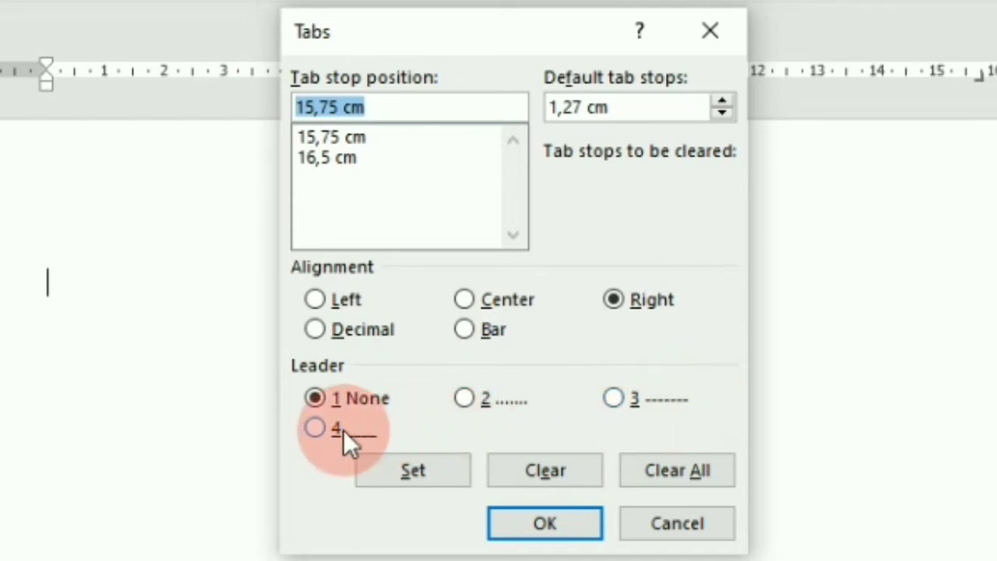
click(469, 398)
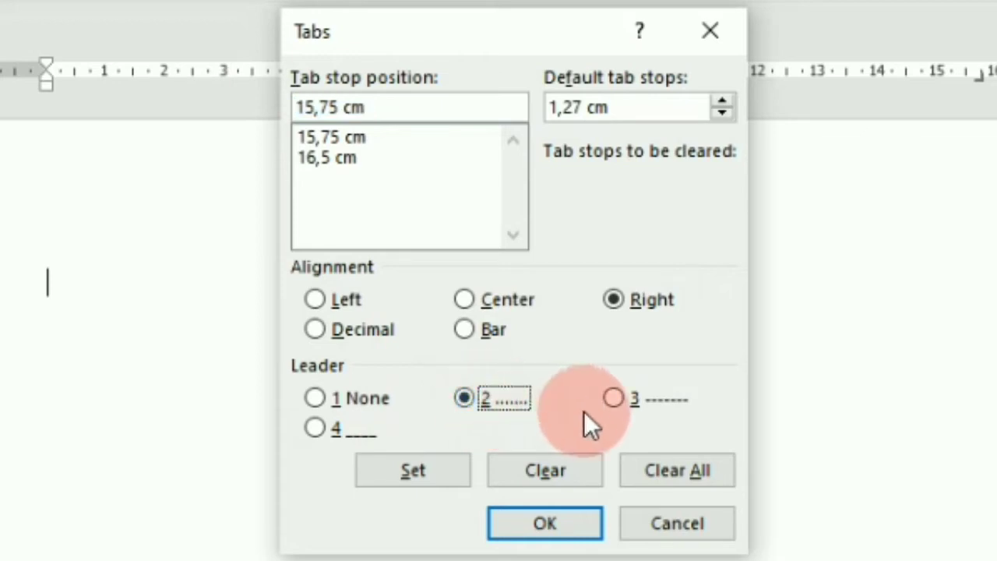
click(557, 522)
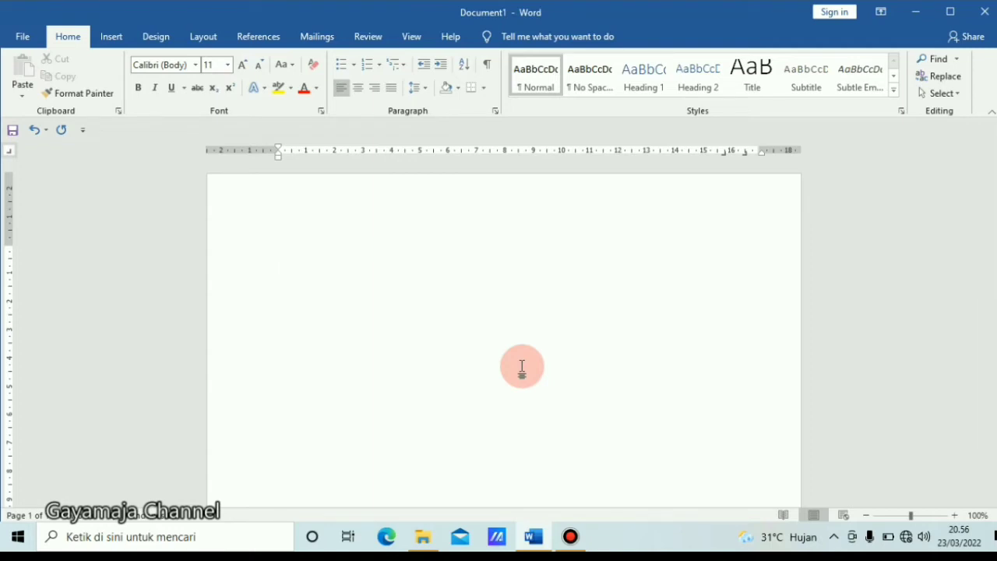
Type the heading 'DAFTAR ISI', centre it, and start a justified line below it
text(me)
key(BackSpace)
key(BackSpace)
text(DAFTAR )
text(ISI)
key(ctrl+e)
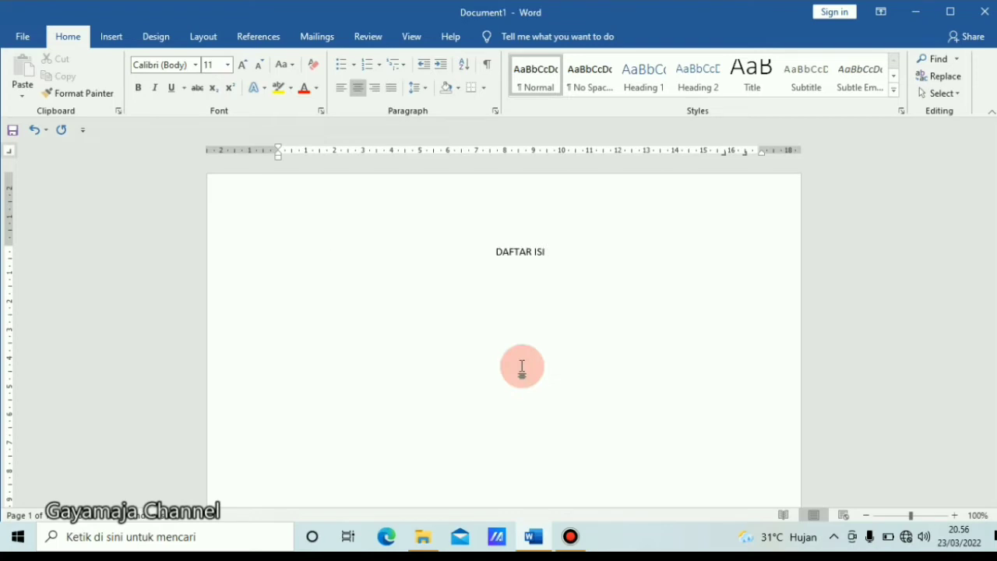
key(Return)
click(522, 366)
key(ctrl+j)
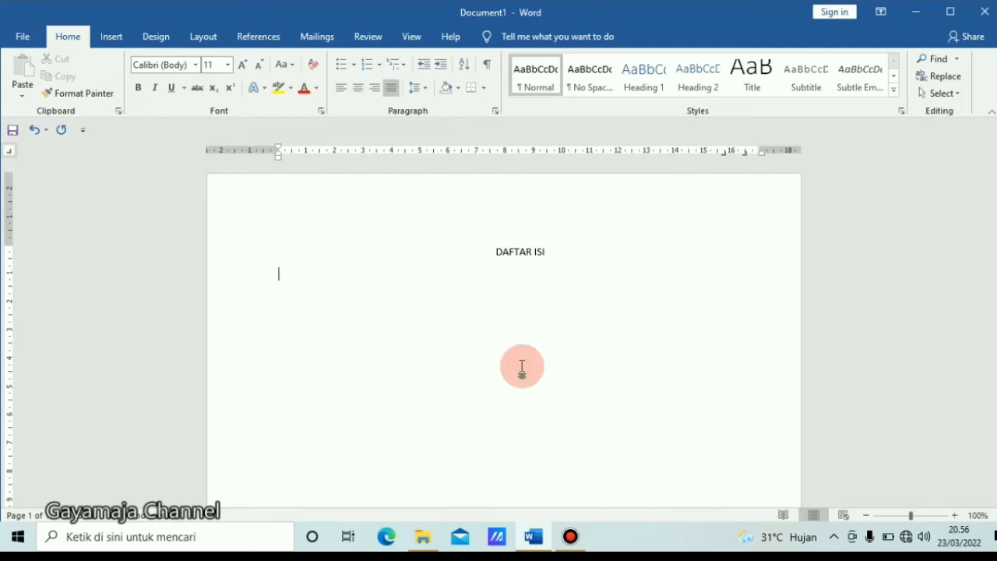
Enter 'A. PENDAHULUAN' with a dotted leader to page 01, then type 'KATA PENGANTAR' on the next line
text(A)
text(. PE)
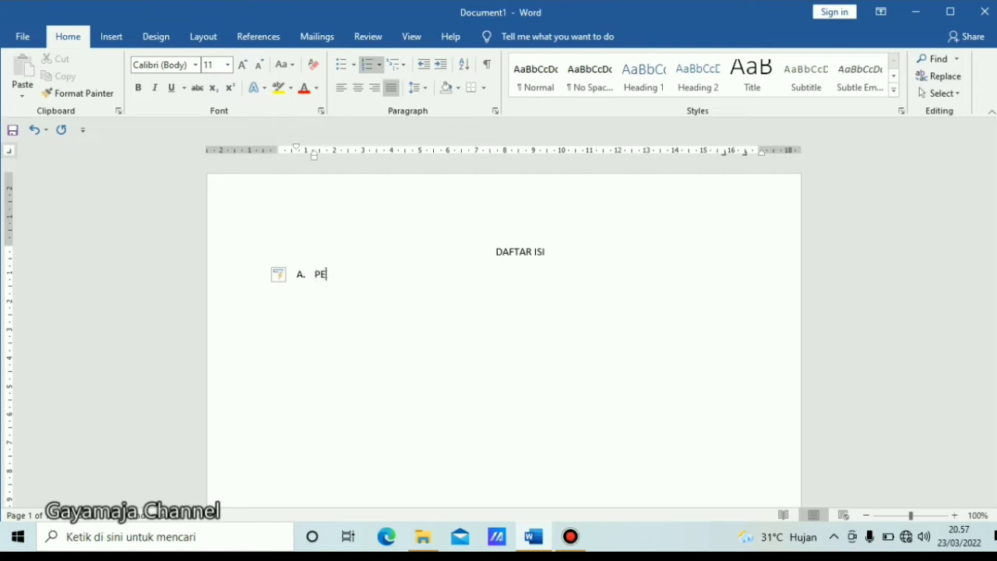
text(NDAHUL)
text(UAN)
key(Tab)
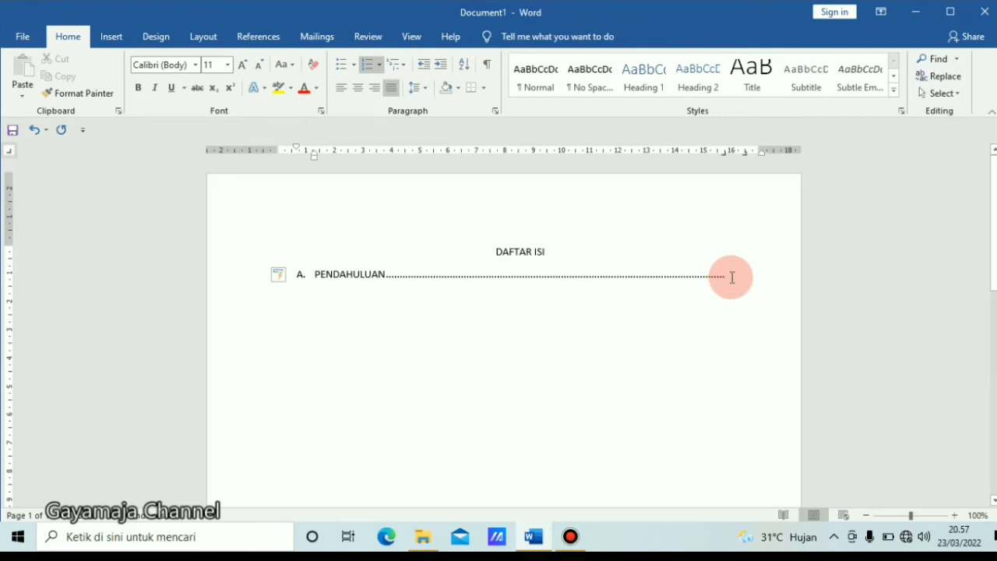
key(Tab)
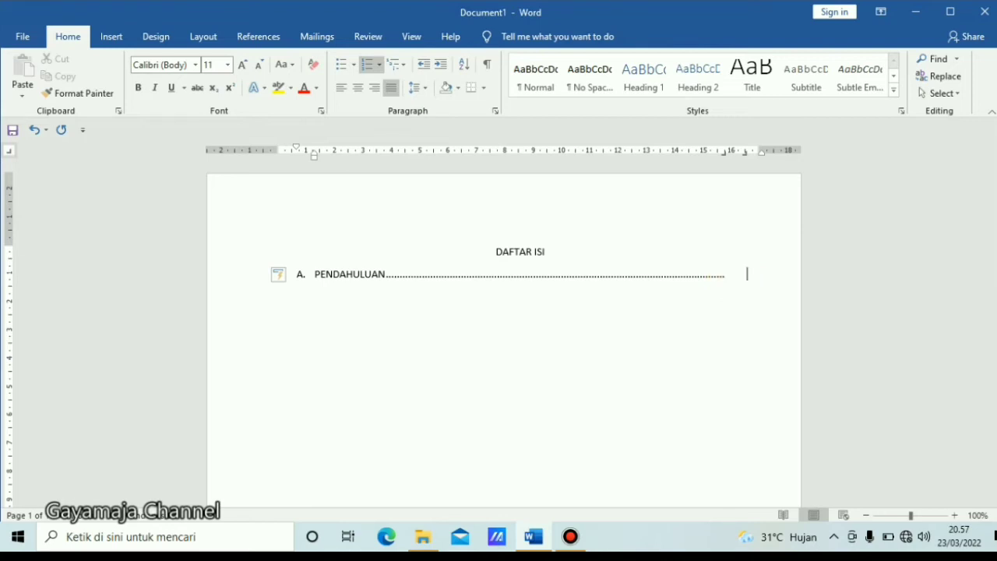
text(01)
key(Return)
text(KATA)
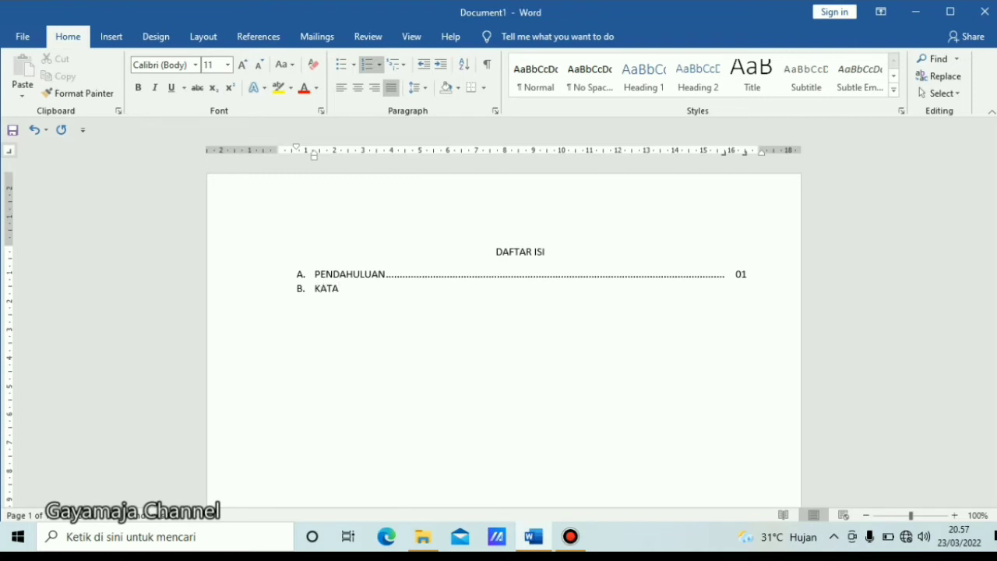
text( PENGAN)
text(TAR)
Finish the KATA PENGANTAR entry with a dotted leader to page 02
key(Tab)
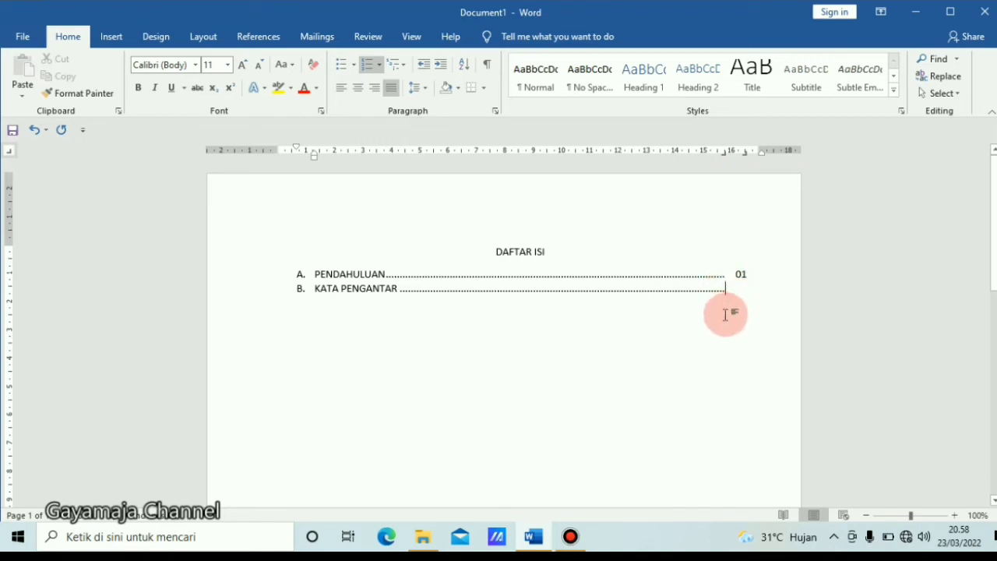
click(724, 313)
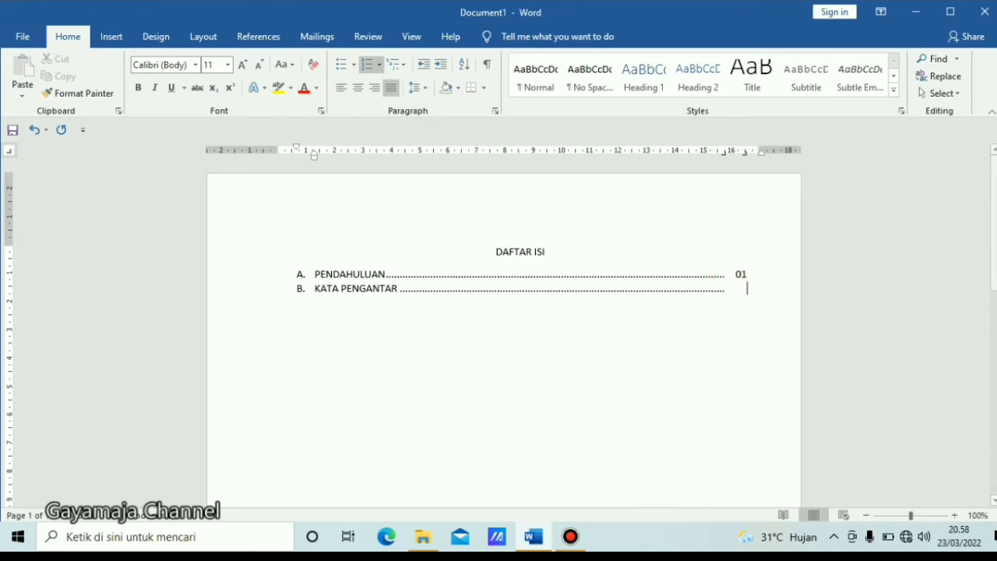
text(02)
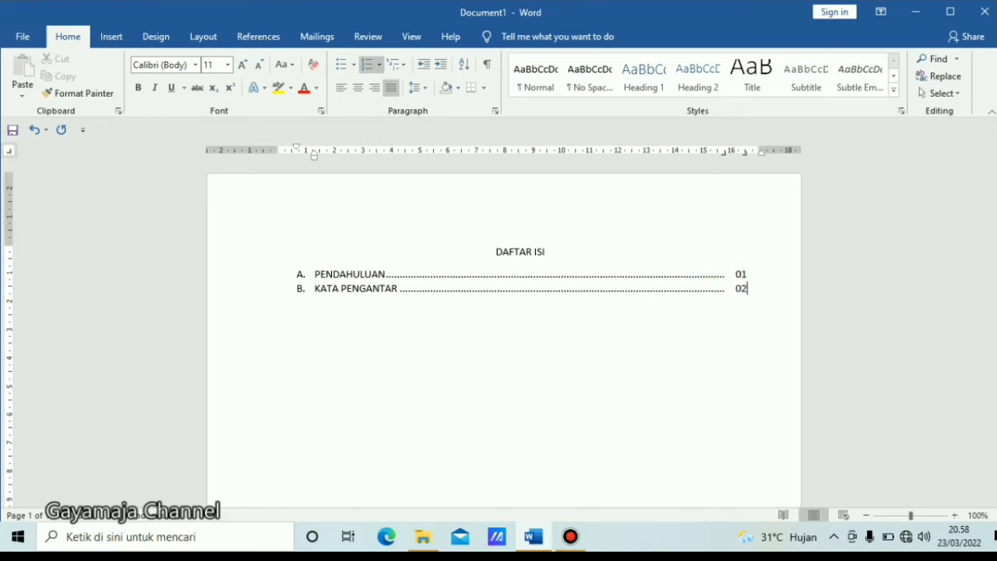
key(Return)
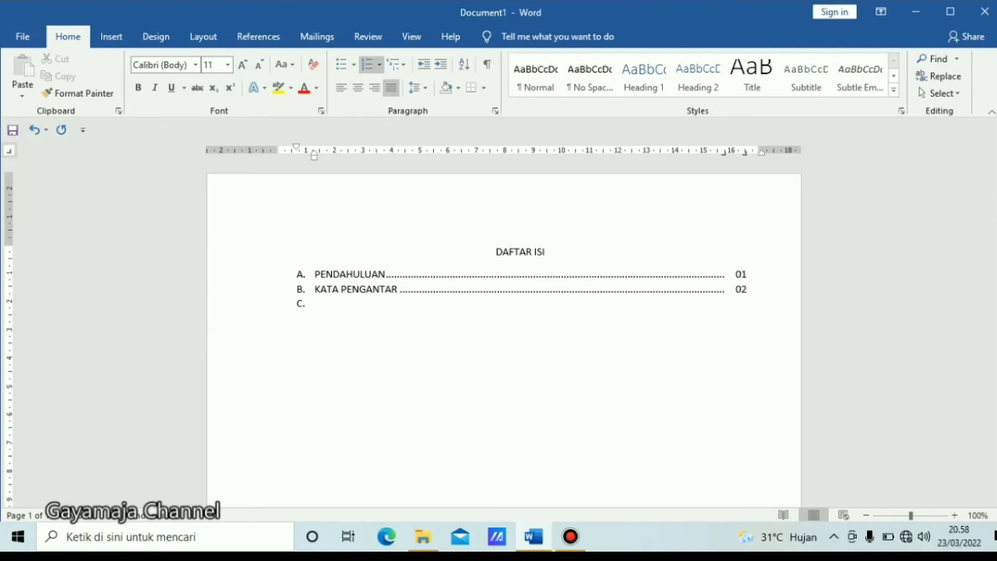
Add the entry 'LATAR BELAKANG', correcting its spelling, with a dotted leader to page 03
text(LATAR )
text(BELAKANG)
key(BackSpace)
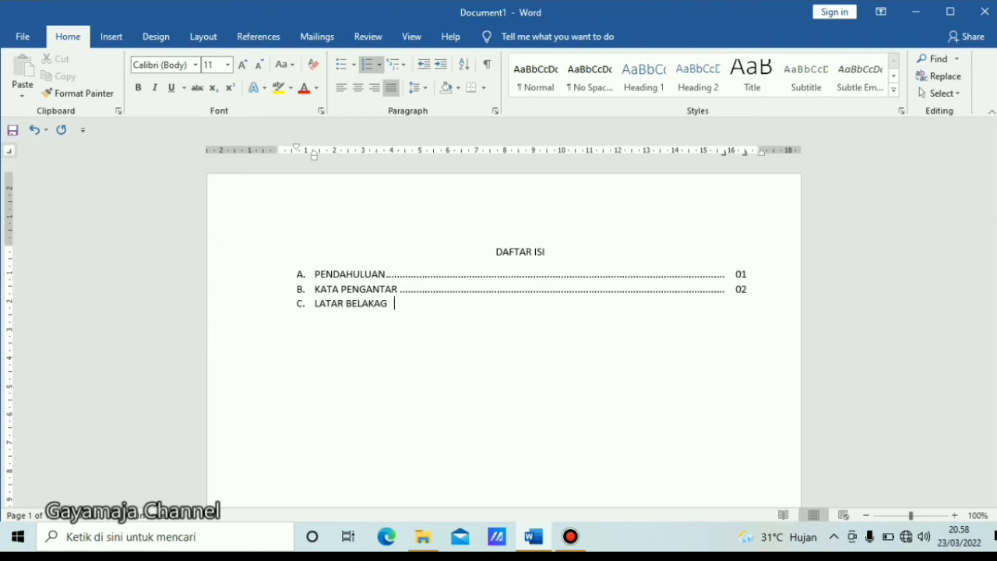
key(BackSpace)
text(NG)
key(Tab)
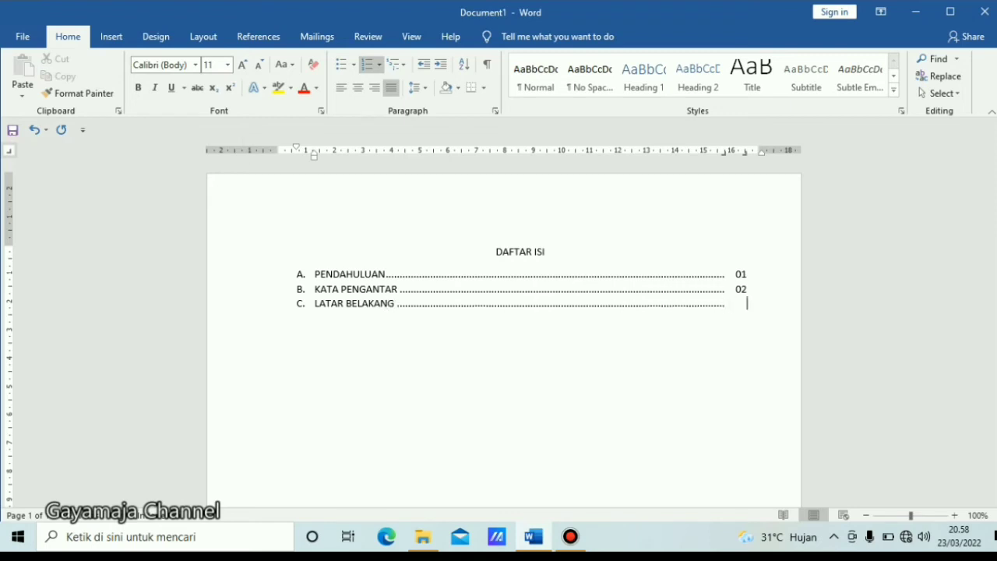
text(03)
key(Return)
Add 'LANDASAN KEGIATAN' with page 06, then type the next heading 'TUJUAN KEGIATAN'
text(LANDA)
text(SN)
key(BackSpace)
text(AN KE)
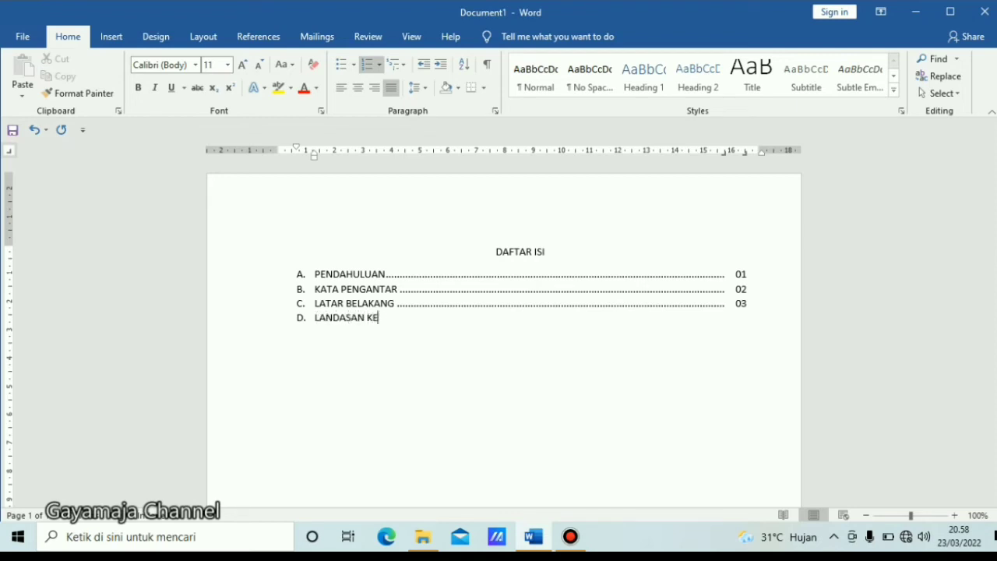
text(GIATAN)
key(Tab)
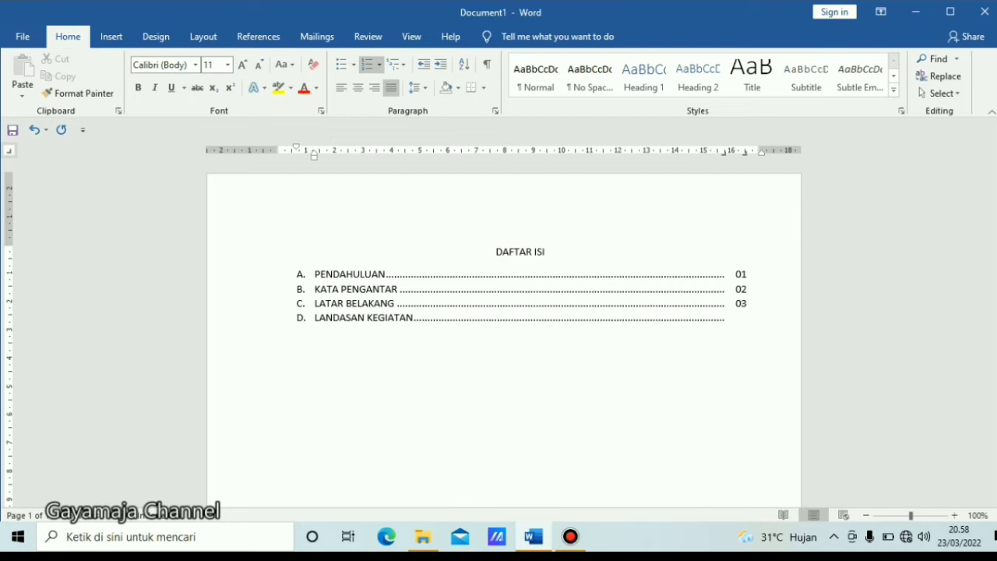
text(0)
text(6)
key(Return)
text(TU)
text(JUAN KEGIATAN)
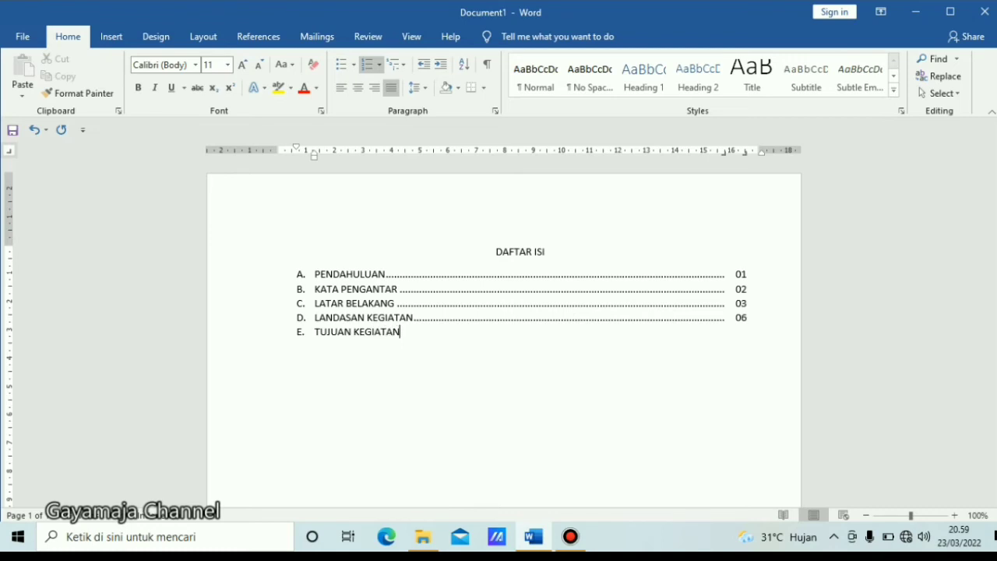
Finish TUJUAN KEGIATAN at page 07 and add SUSUNAN PANITIA at page 08
key(Tab)
key(Tab)
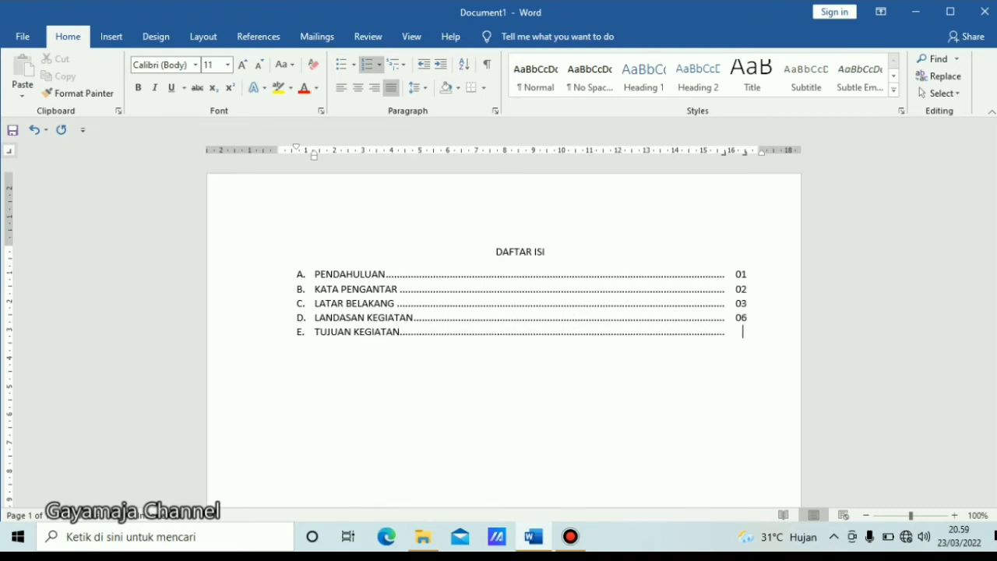
key(space)
key(space)
text(07)
key(Return)
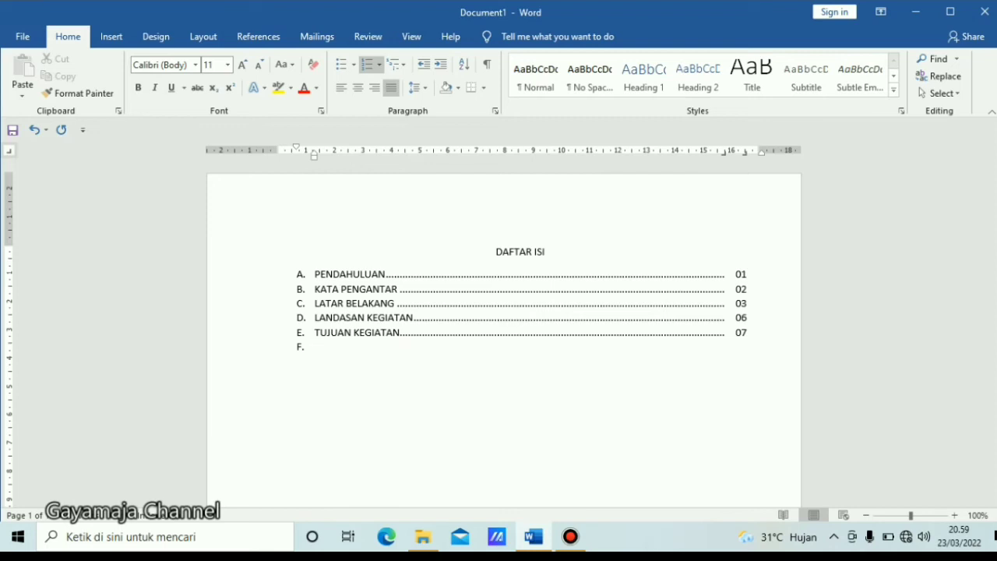
text(SUSUNAN )
text(PANITIA)
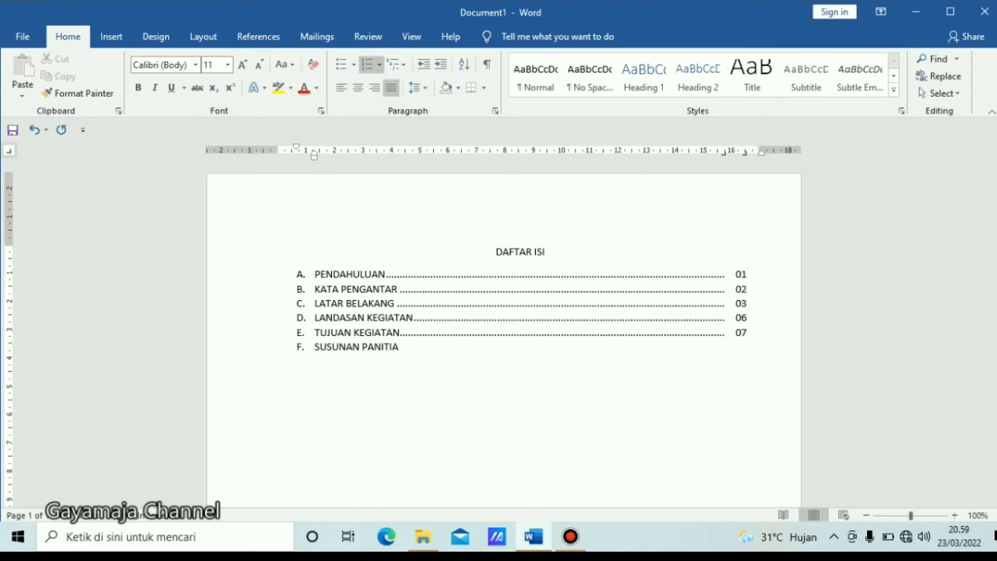
key(Tab)
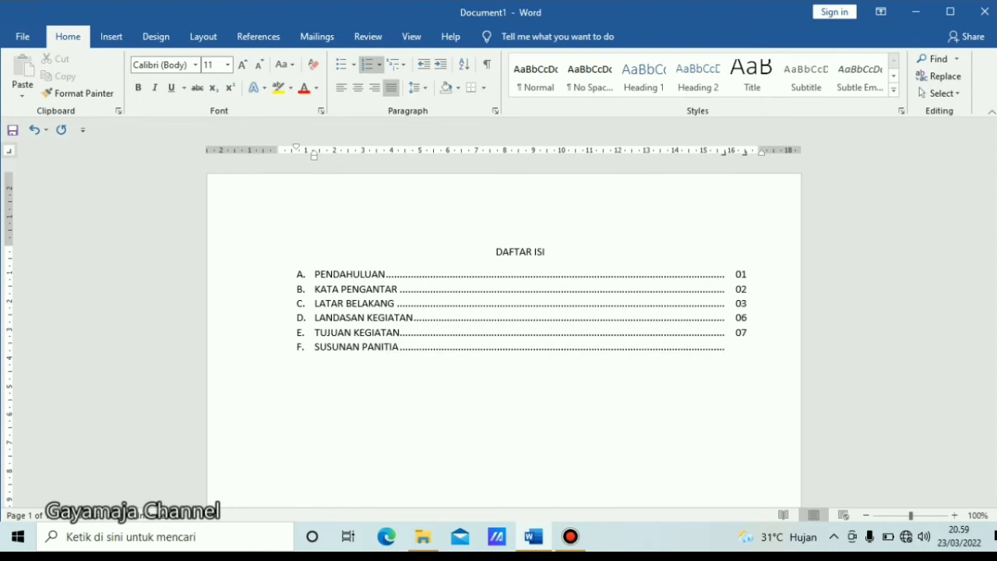
text(08)
key(Return)
Add ESTIMASI ANGGARAN at page 09 and PENUTUP at page 100
text(E)
text(STIMASI AN)
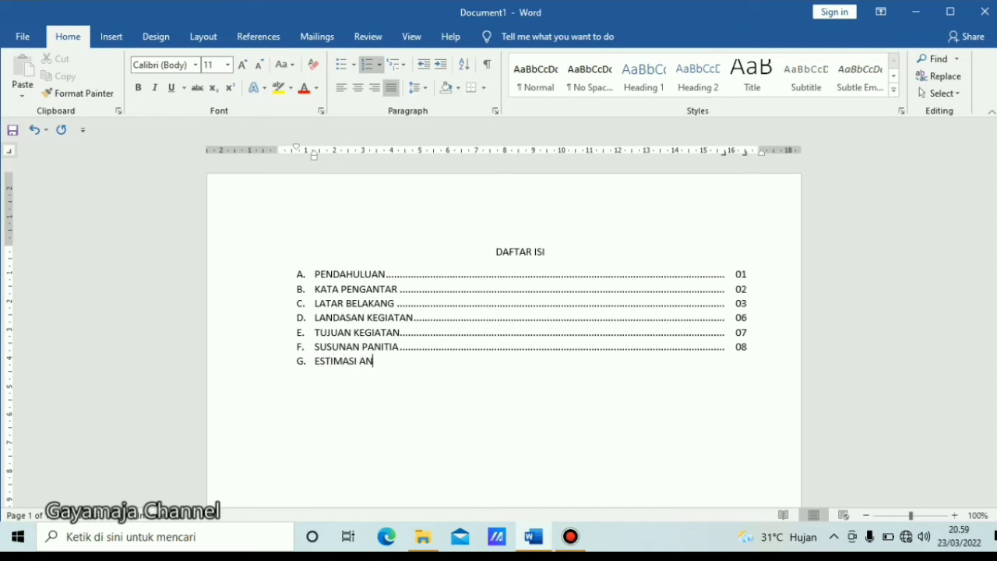
text(GGARAN)
key(Tab)
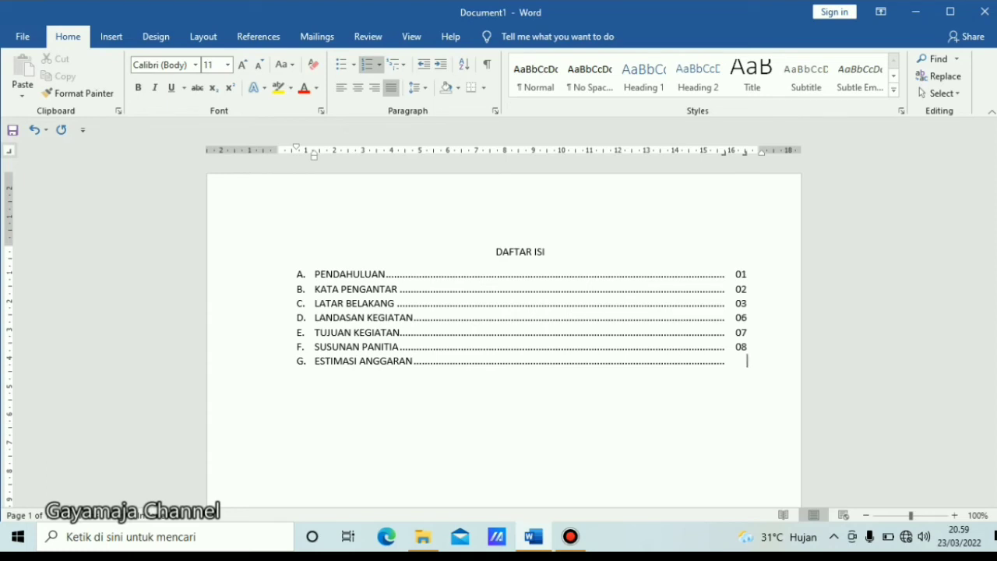
text( 09)
key(Return)
text(PENUTU)
text(P)
key(Tab)
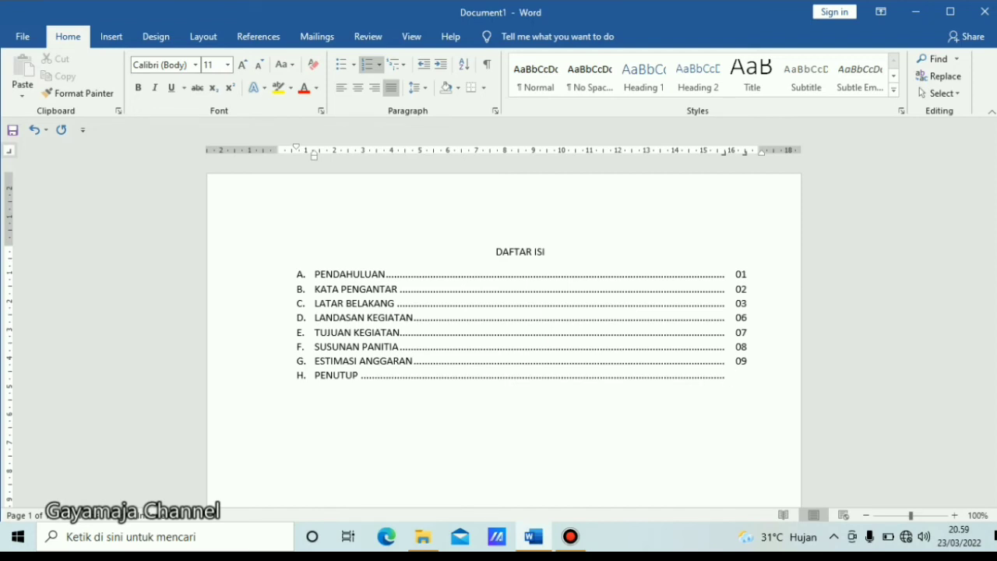
text(10)
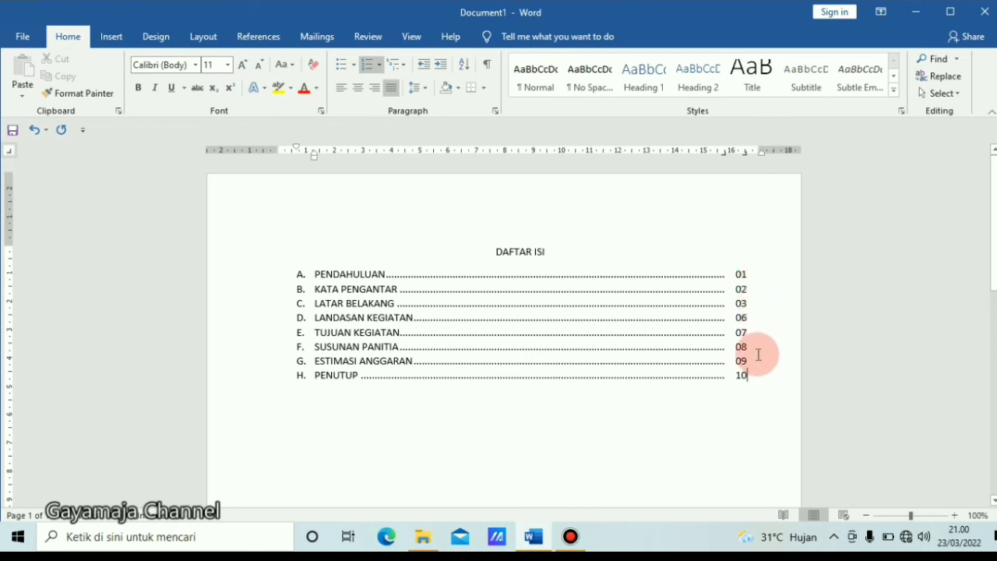
text(0)
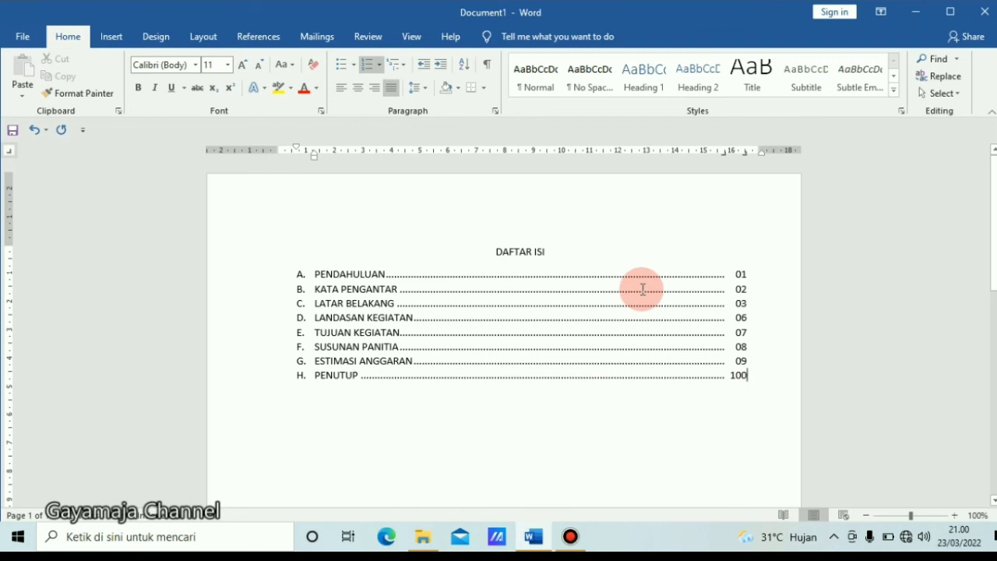
Select the whole document and apply 1.5 line spacing with Ctrl+5
key(ctrl+a)
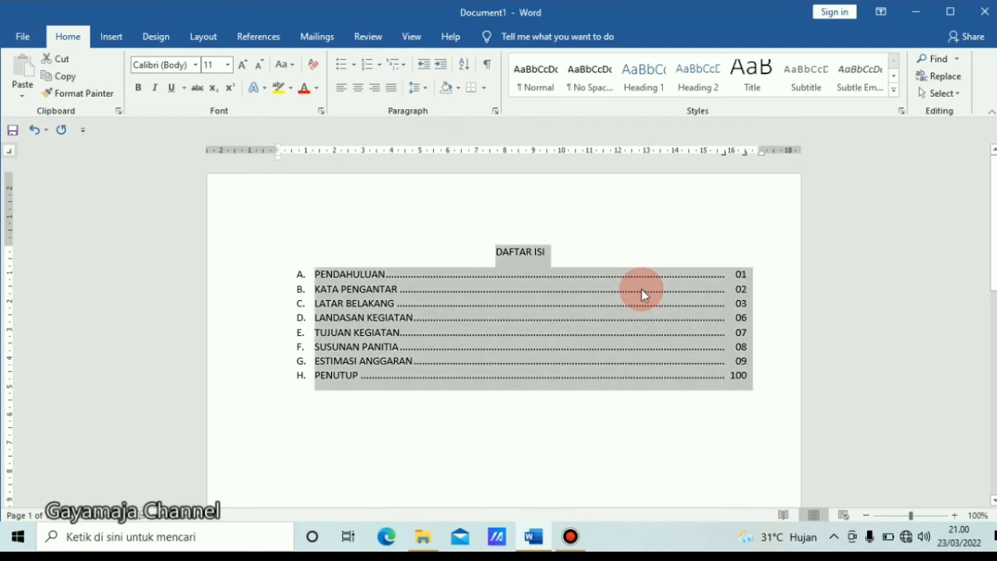
key(ctrl+5)
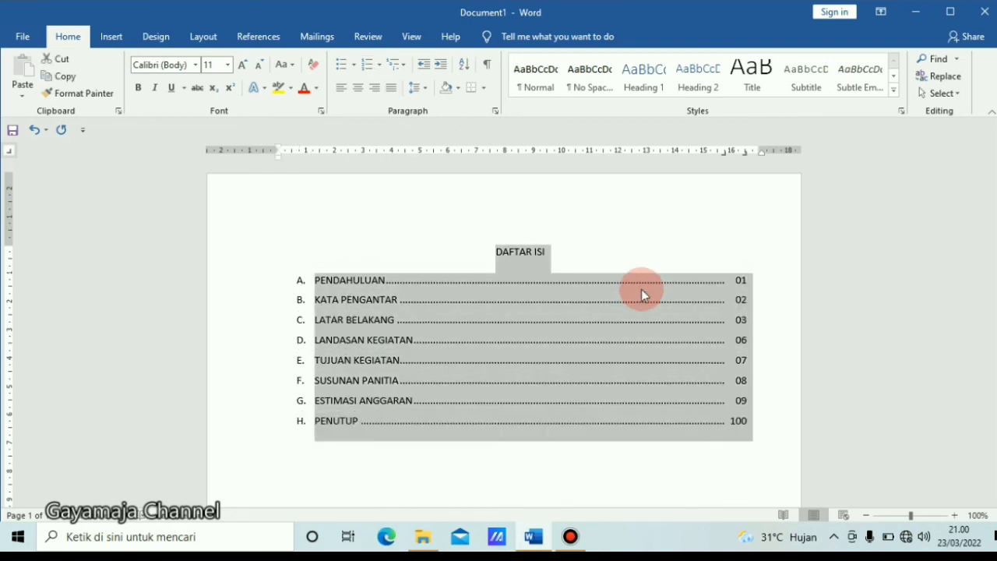
click(766, 432)
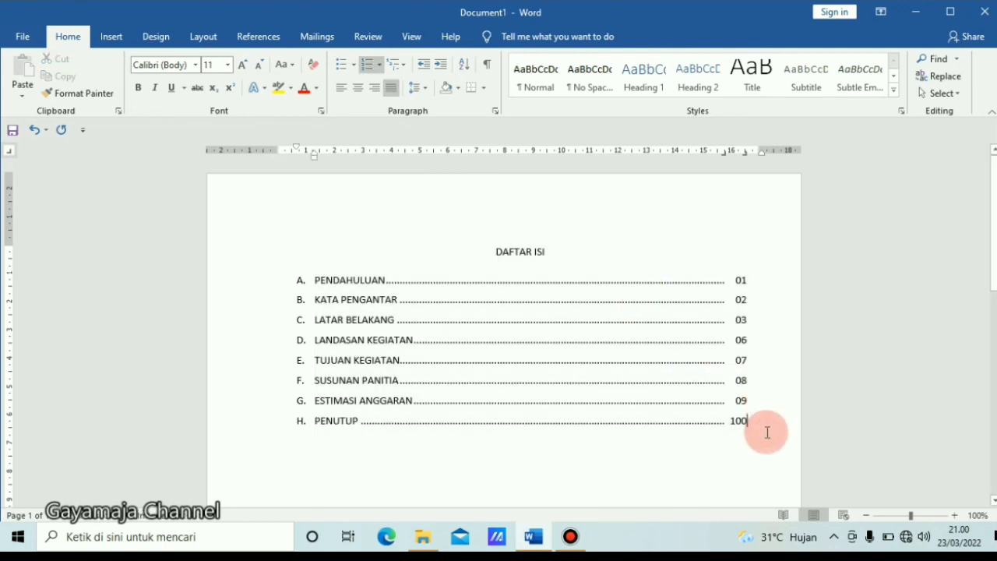